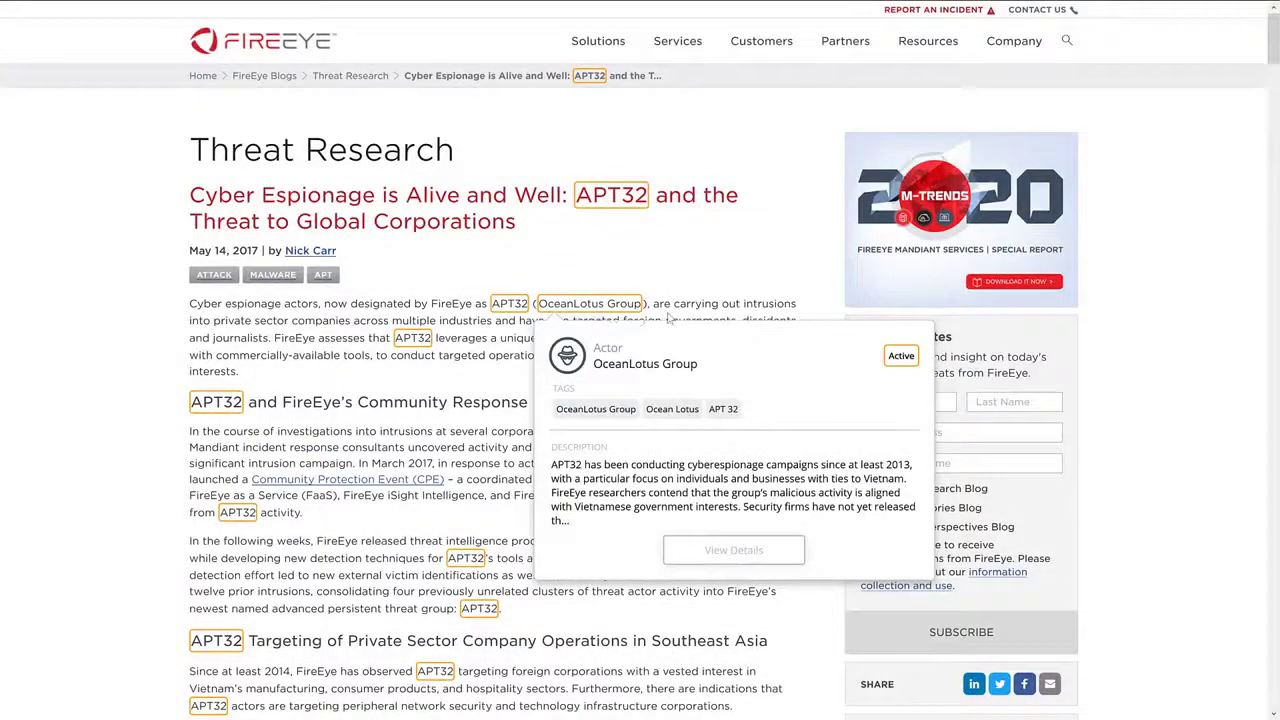
Step: Scroll the APT32 article down to Table 2's first MD5 hash to show its Lens card
{"action": "scroll", "coordinate": [669, 318], "scroll_direction": "down", "scroll_amount": 2}
{"action": "scroll", "coordinate": [669, 318], "scroll_direction": "down", "scroll_amount": 5}
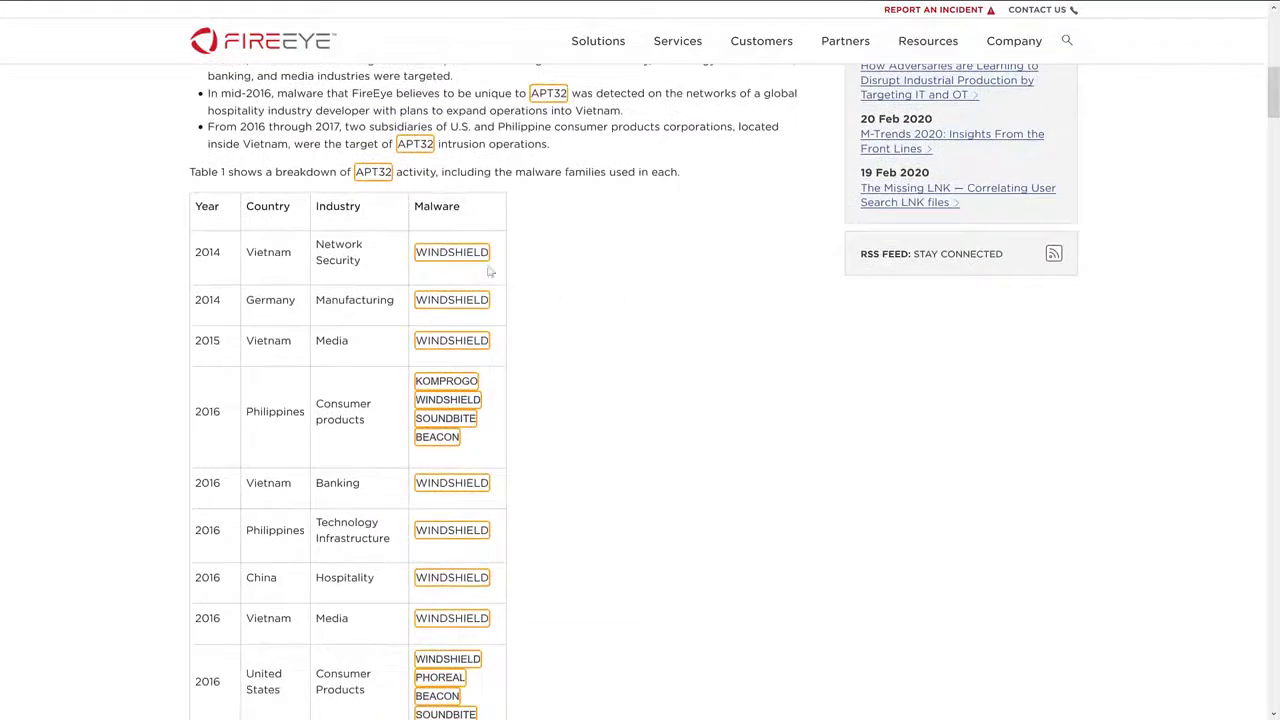
{"action": "mouse_move", "coordinate": [452, 252]}
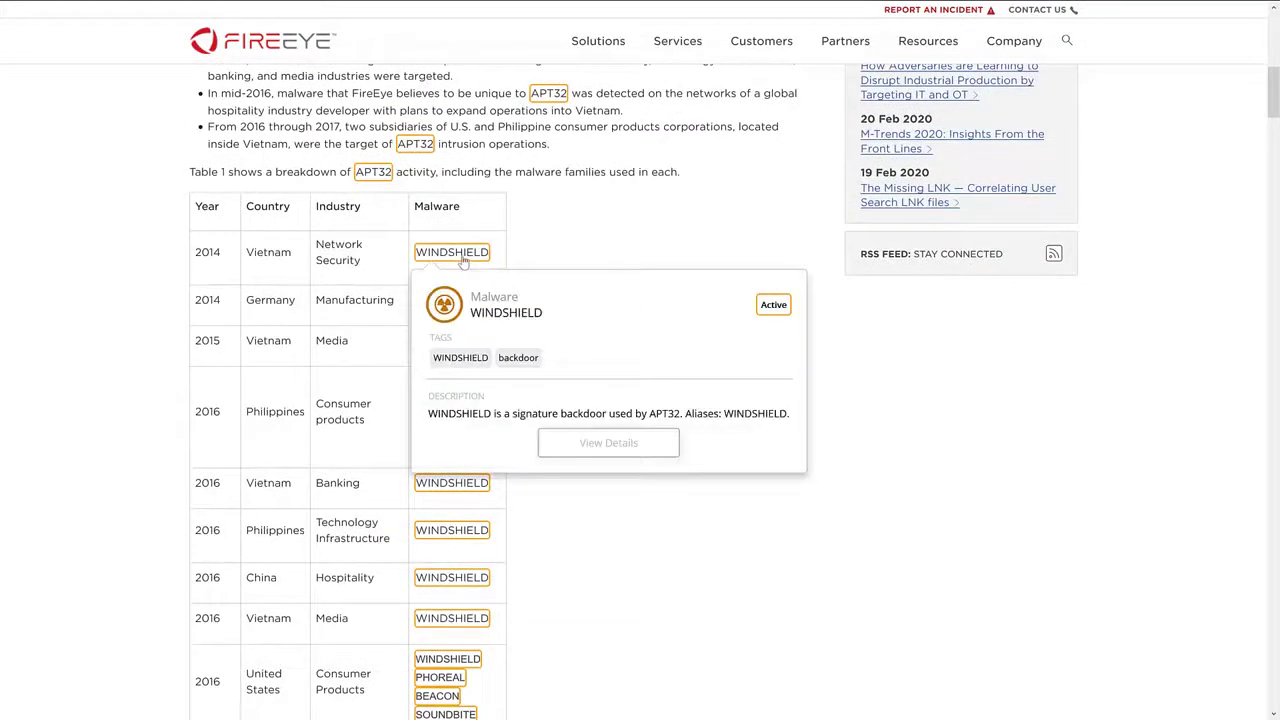
{"action": "scroll", "coordinate": [645, 386], "scroll_direction": "down", "scroll_amount": 2}
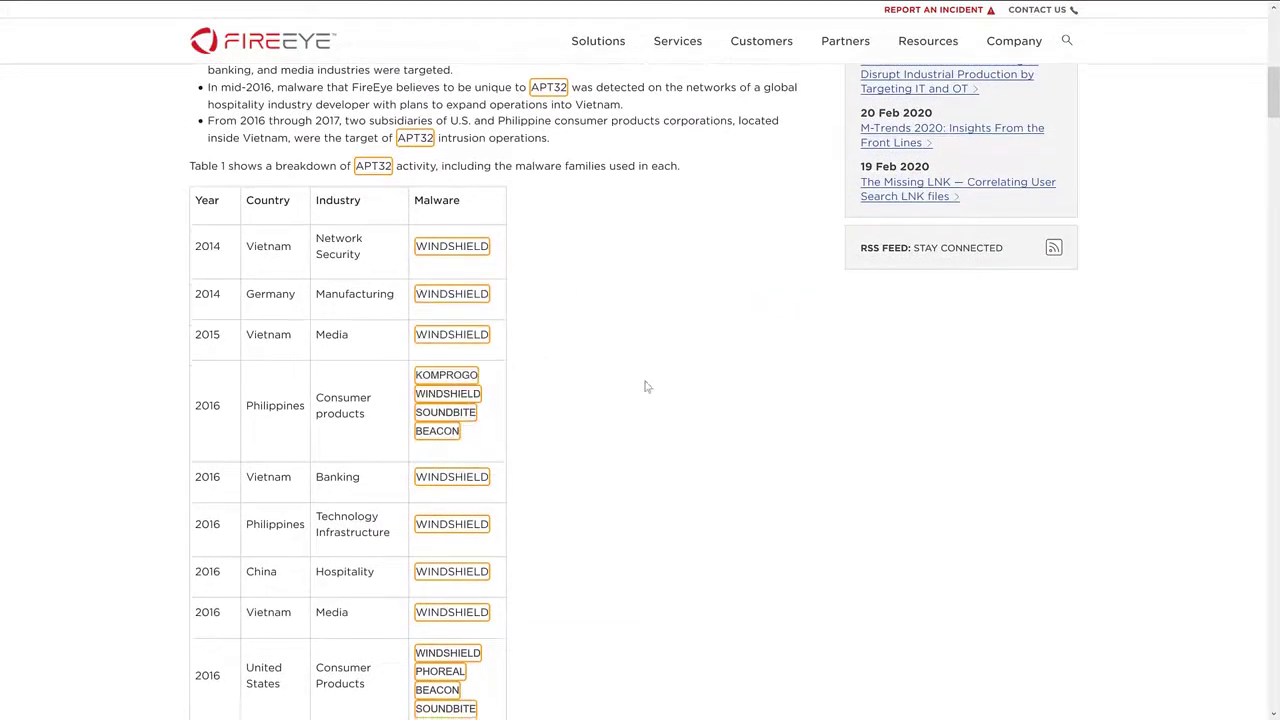
{"action": "scroll", "coordinate": [645, 386], "scroll_direction": "down", "scroll_amount": 10}
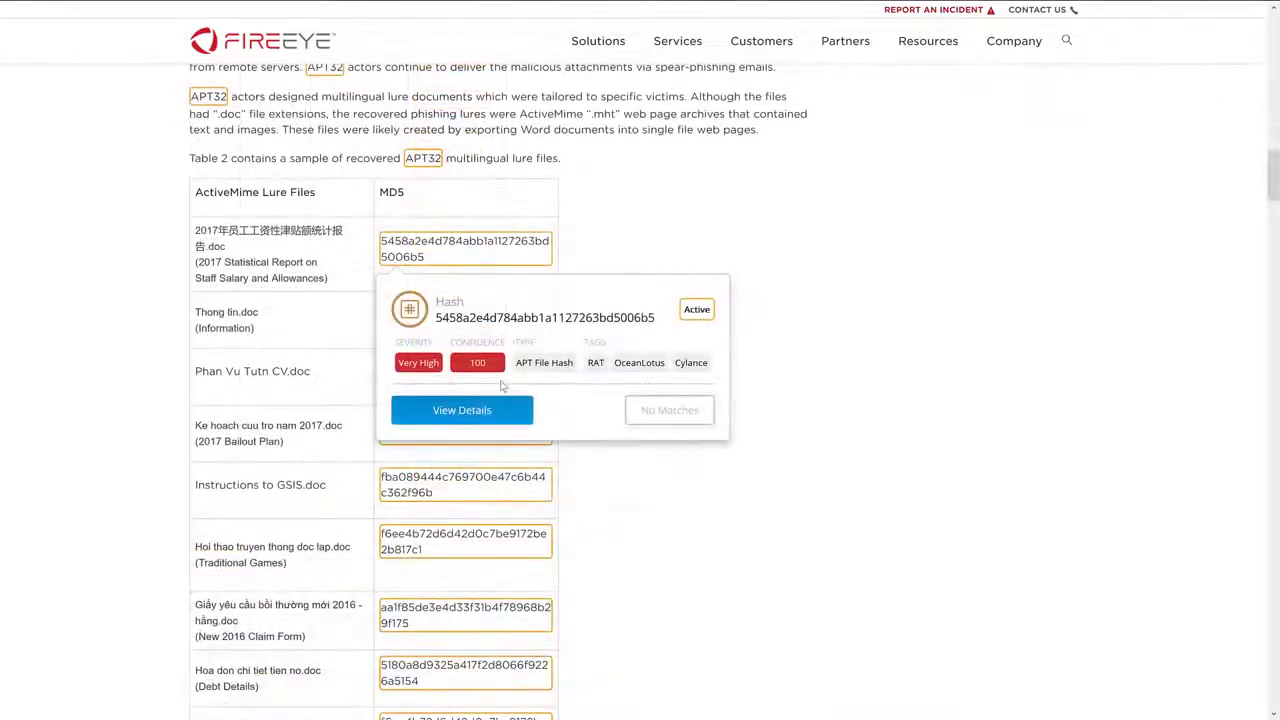
Step: View ThreatStream details and relationship graph for hash 5458a2e4d784abb1a1127263bd5006b5
{"action": "left_click", "coordinate": [501, 412]}
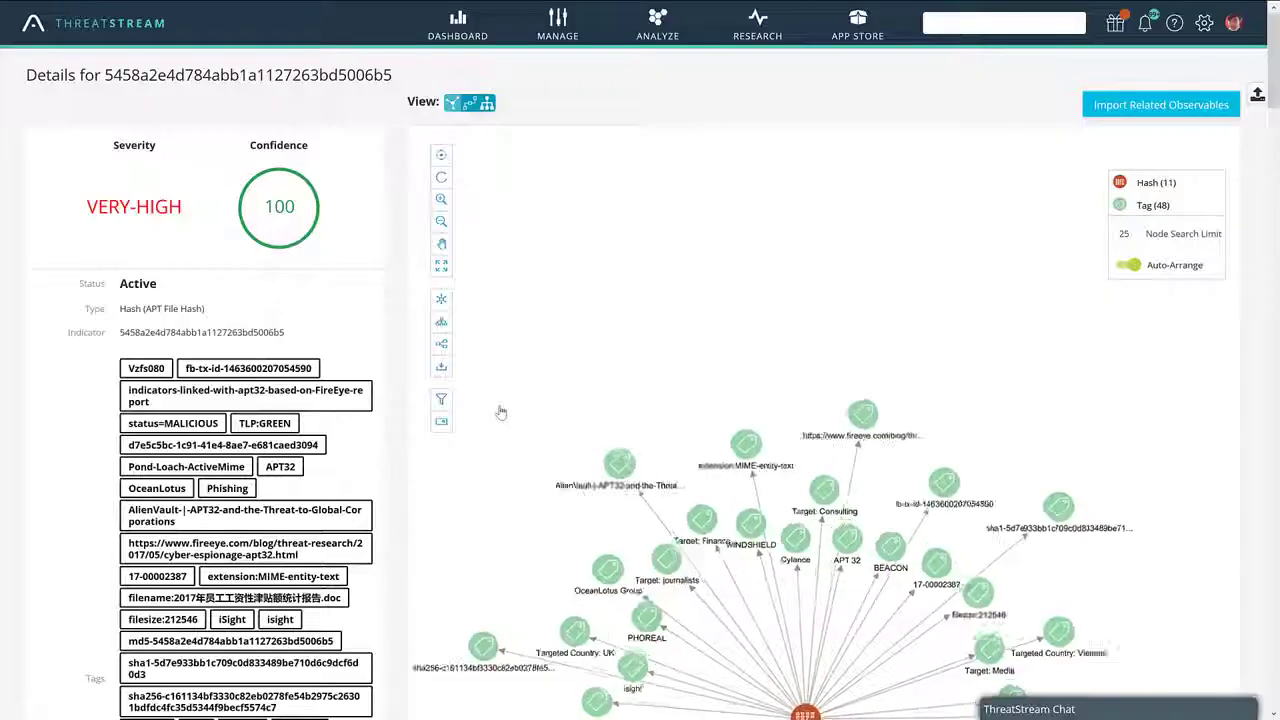
{"action": "scroll", "coordinate": [501, 412], "scroll_direction": "down", "scroll_amount": 1}
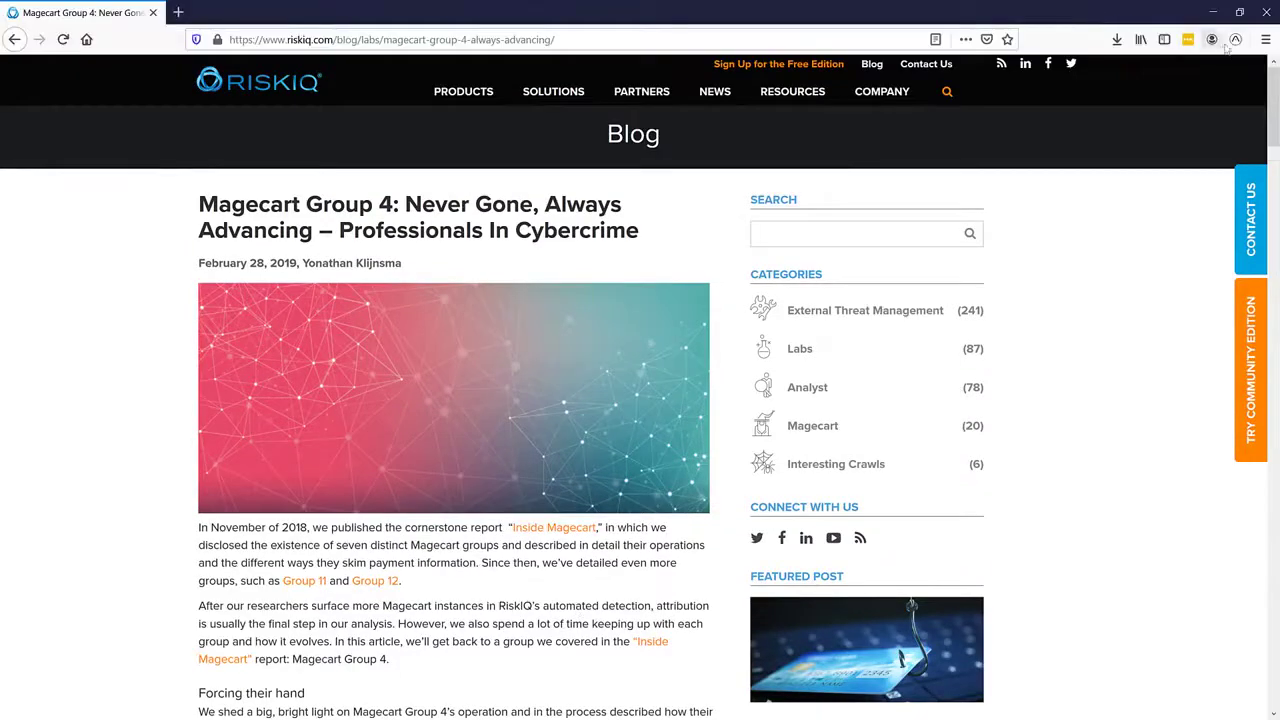
Step: Scan the Magecart Group 4 article with Lens, detecting its actor, 5 URLs and 33 IPs
{"action": "left_click", "coordinate": [1235, 40]}
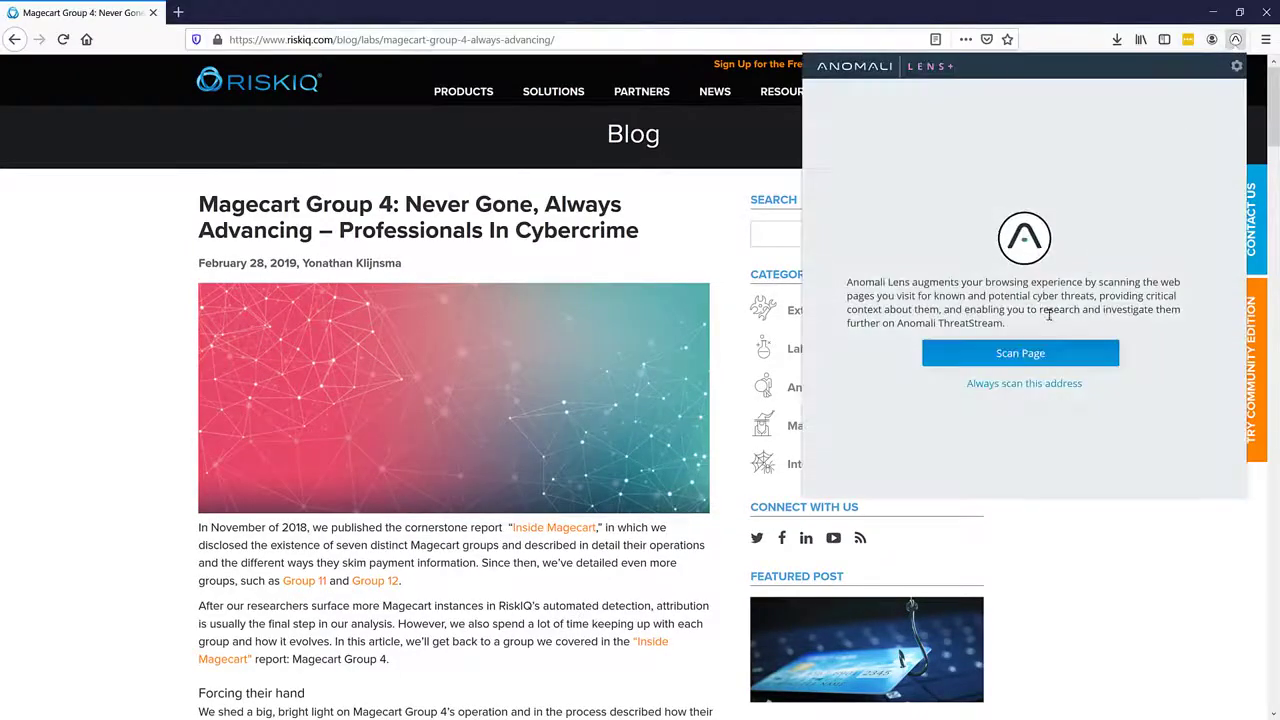
{"action": "left_click", "coordinate": [1022, 357]}
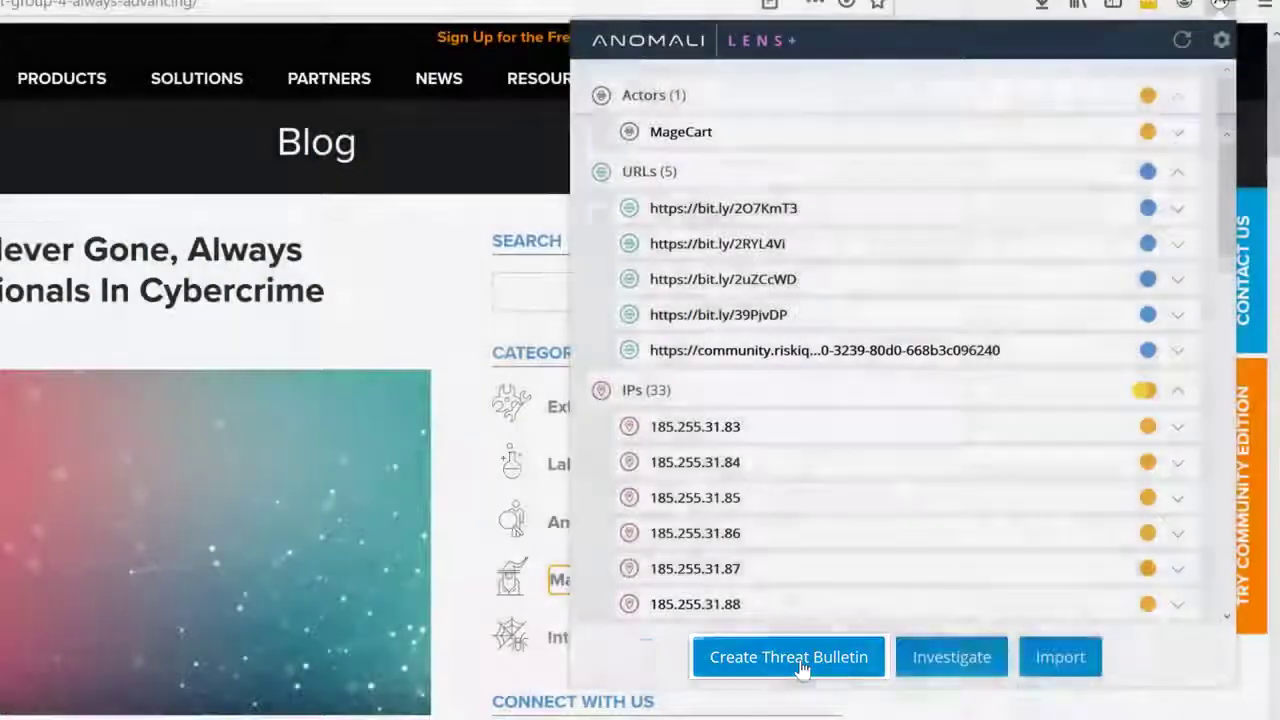
Step: Create a draft Magecart Group 4 threat bulletin from all entities and review its associations
{"action": "left_click", "coordinate": [801, 660]}
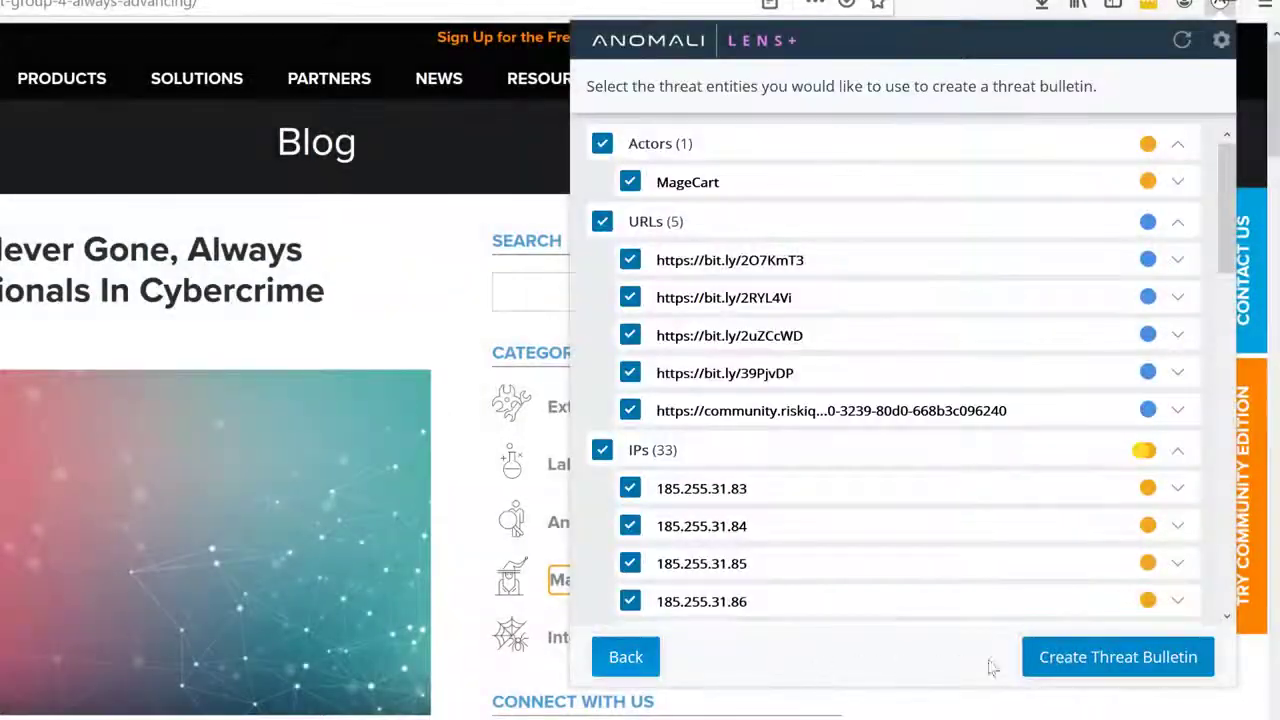
{"action": "left_click", "coordinate": [1117, 660]}
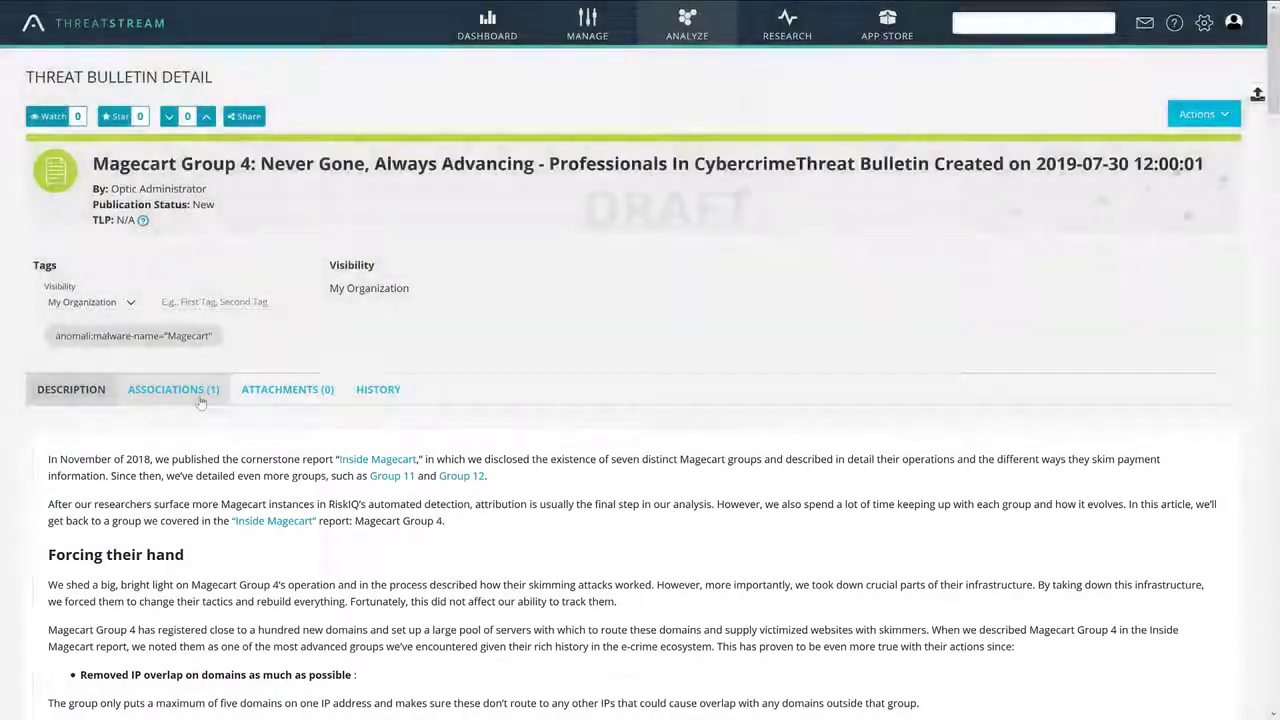
{"action": "left_click", "coordinate": [173, 389]}
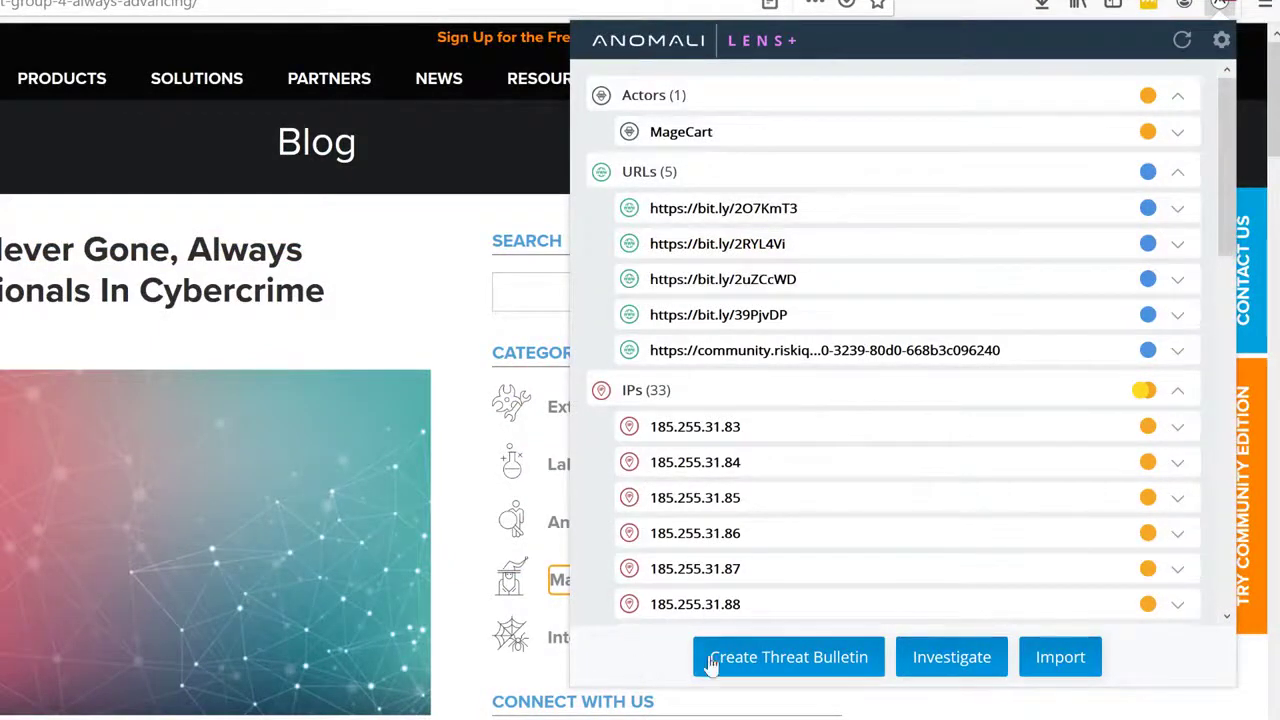
Step: Start a new Magecart Group 4 investigation graphing the TTPs, IPs, URLs and MageCart actor
{"action": "left_click", "coordinate": [940, 660]}
{"action": "left_click", "coordinate": [1150, 660]}
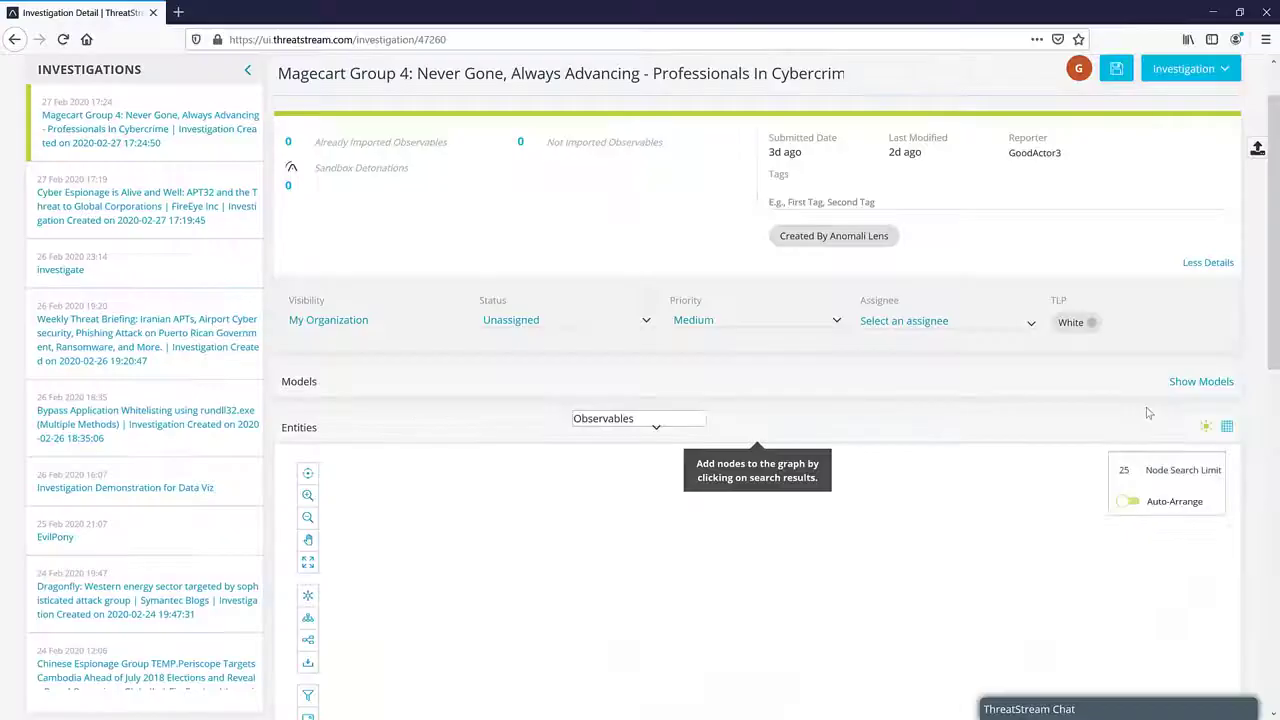
{"action": "scroll", "coordinate": [1265, 367], "scroll_direction": "down", "scroll_amount": 1}
{"action": "scroll", "coordinate": [1265, 367], "scroll_direction": "down", "scroll_amount": 3}
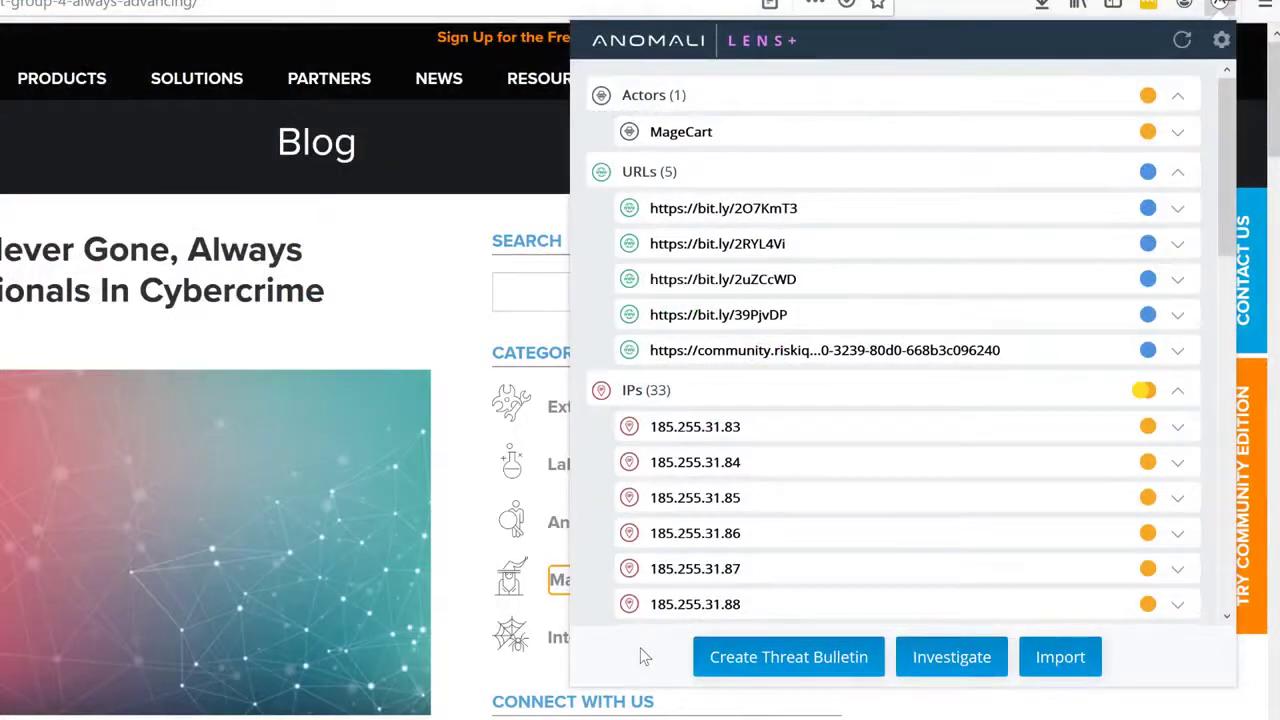
Step: Choose the Magecart article's observables to import into ThreatStream through Lens Import
{"action": "left_click", "coordinate": [1045, 657]}
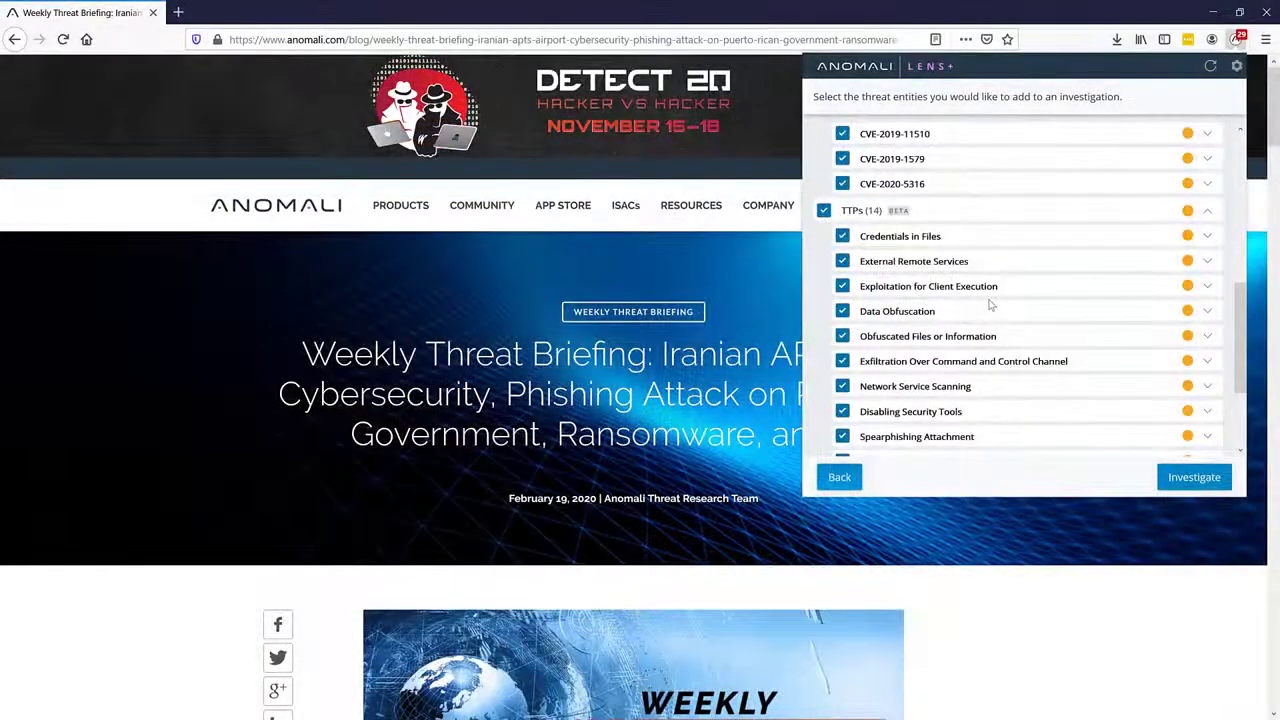
Step: Add the weekly briefing's checked CVEs and TTPs to a ThreatStream investigation
{"action": "left_click", "coordinate": [1172, 482]}
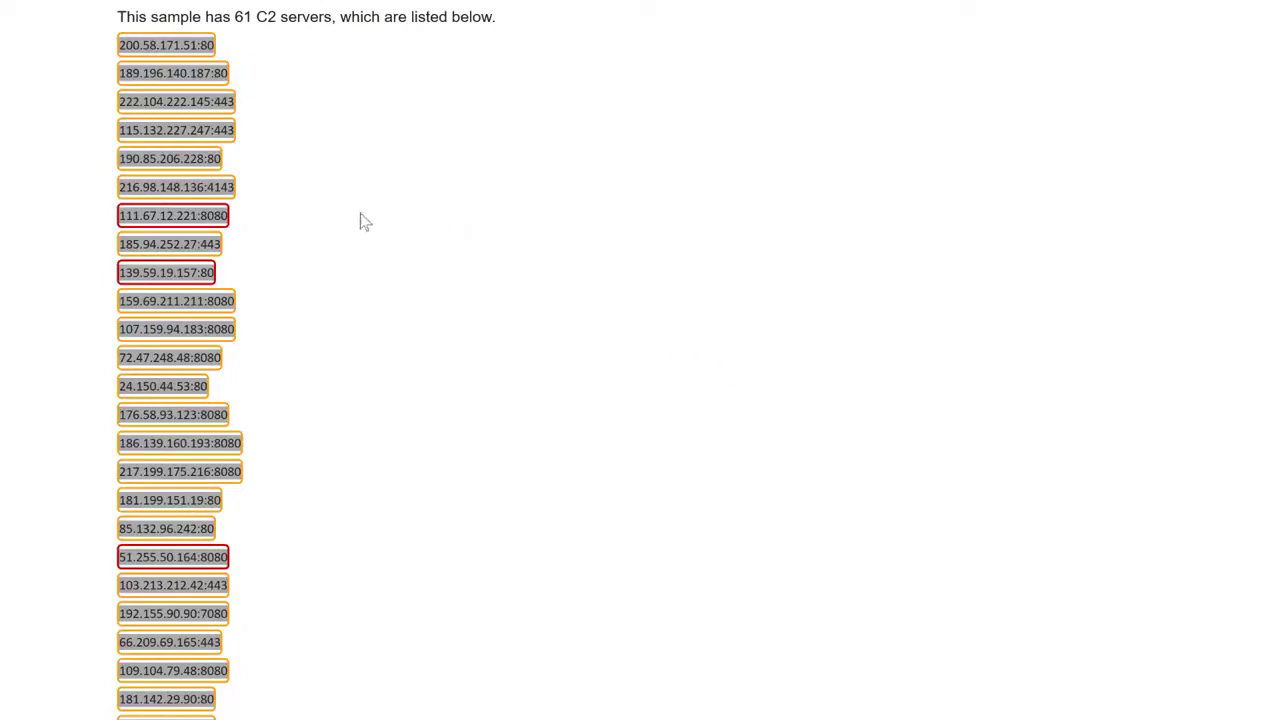
{"action": "mouse_move", "coordinate": [173, 216]}
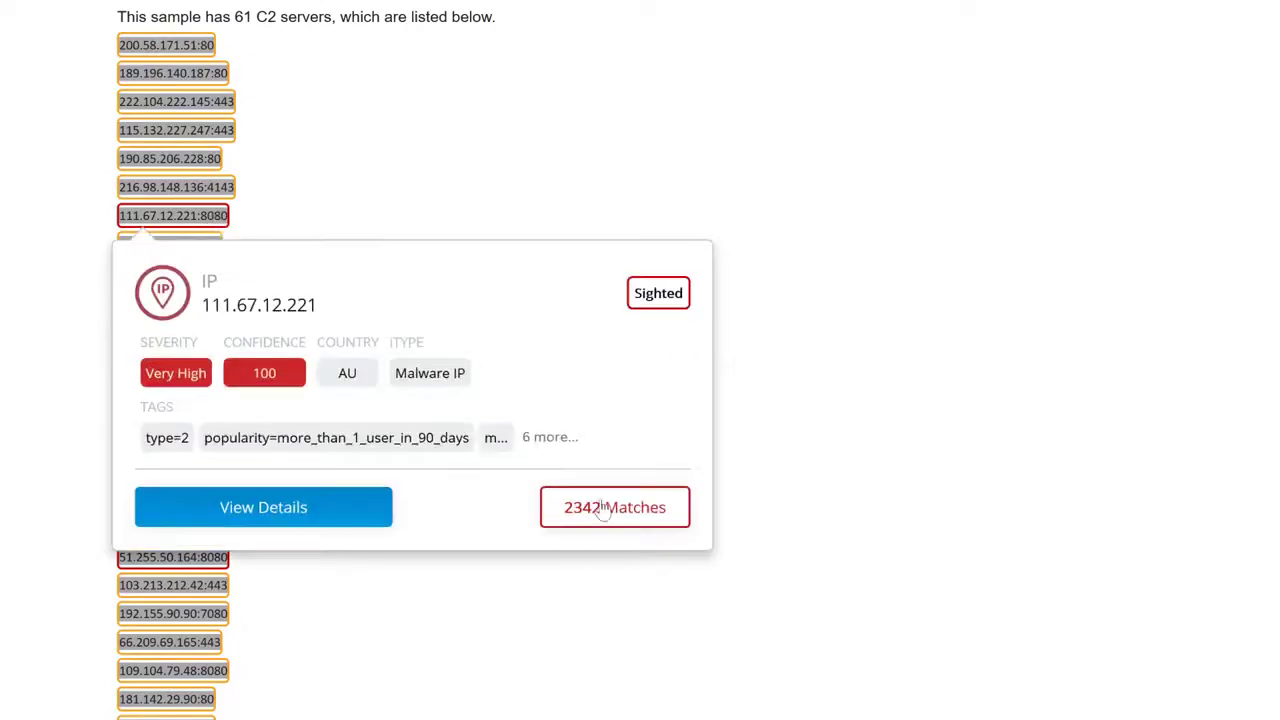
Step: Show the Anomali Match results for 111.67.12.221, listing 10,200 sightings
{"action": "left_click", "coordinate": [600, 510]}
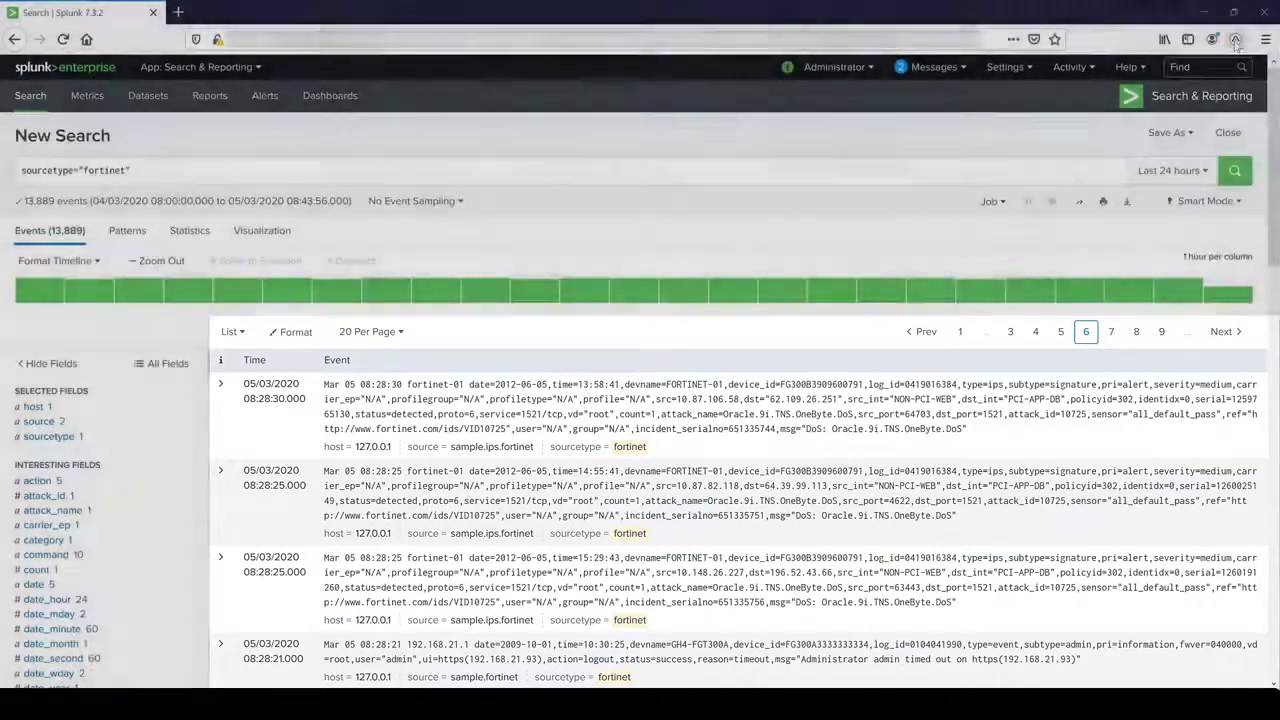
Step: Scan the Splunk fortinet results with Lens and scroll to the Very High Emotet IP 217.160.20.223
{"action": "left_click", "coordinate": [1236, 40]}
{"action": "left_click", "coordinate": [1013, 356]}
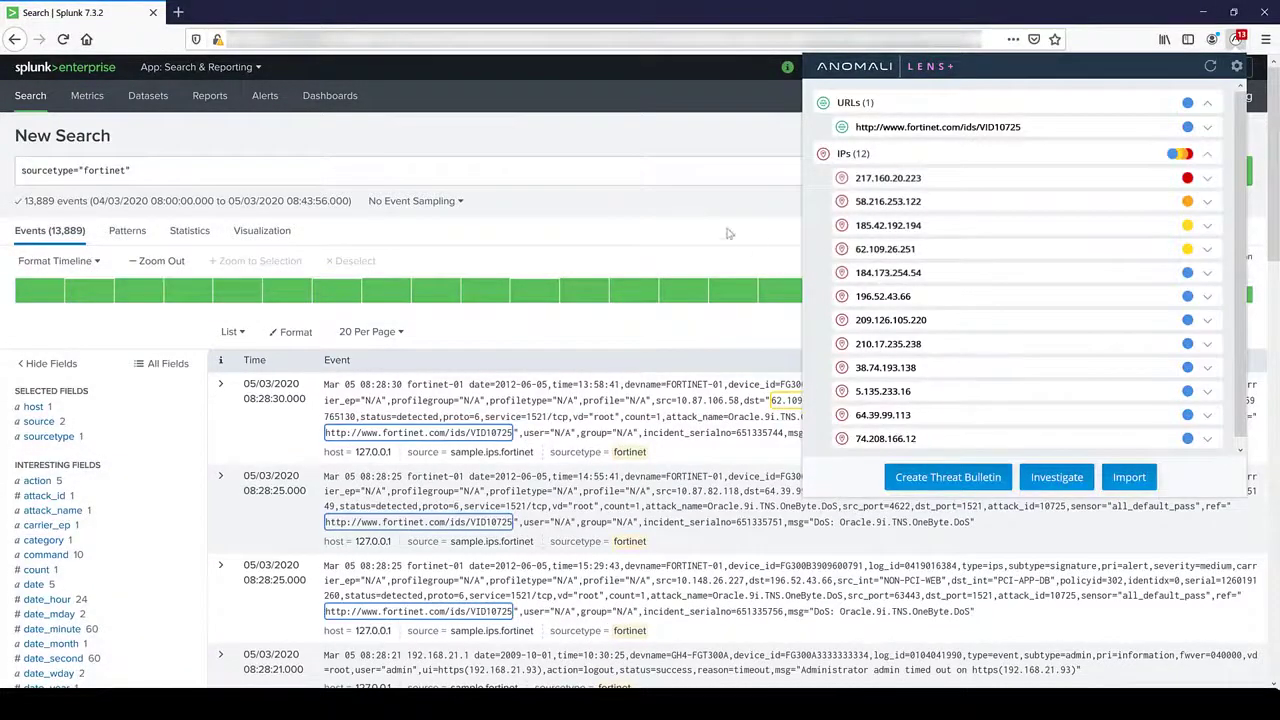
{"action": "left_click", "coordinate": [679, 207]}
{"action": "scroll", "coordinate": [684, 222], "scroll_direction": "down", "scroll_amount": 5}
{"action": "scroll", "coordinate": [684, 222], "scroll_direction": "down", "scroll_amount": 5}
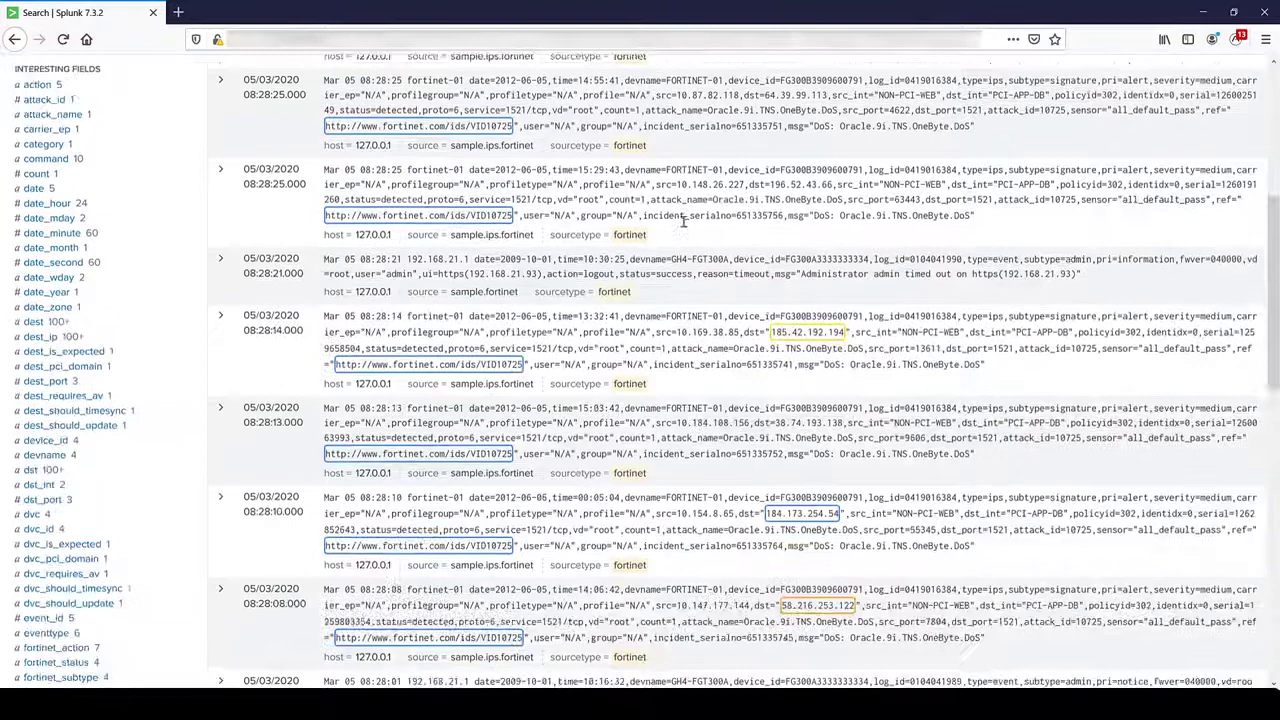
{"action": "scroll", "coordinate": [684, 222], "scroll_direction": "down", "scroll_amount": 4}
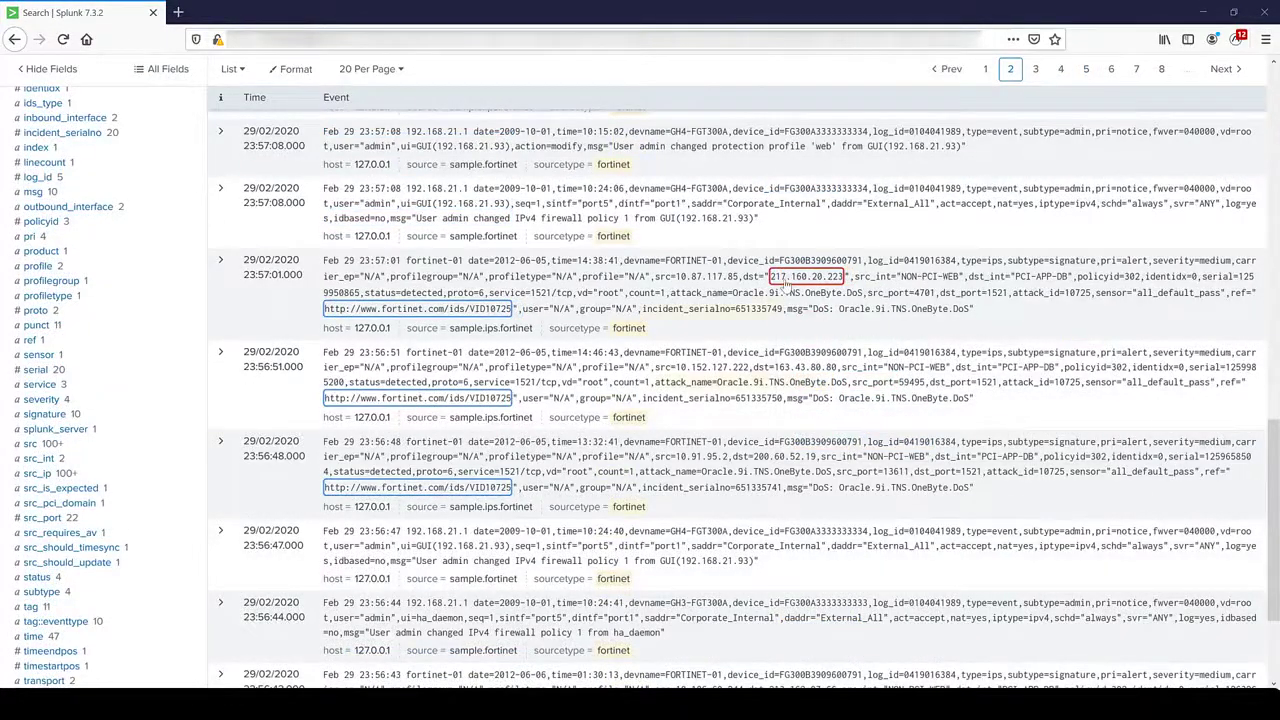
{"action": "mouse_move", "coordinate": [806, 276]}
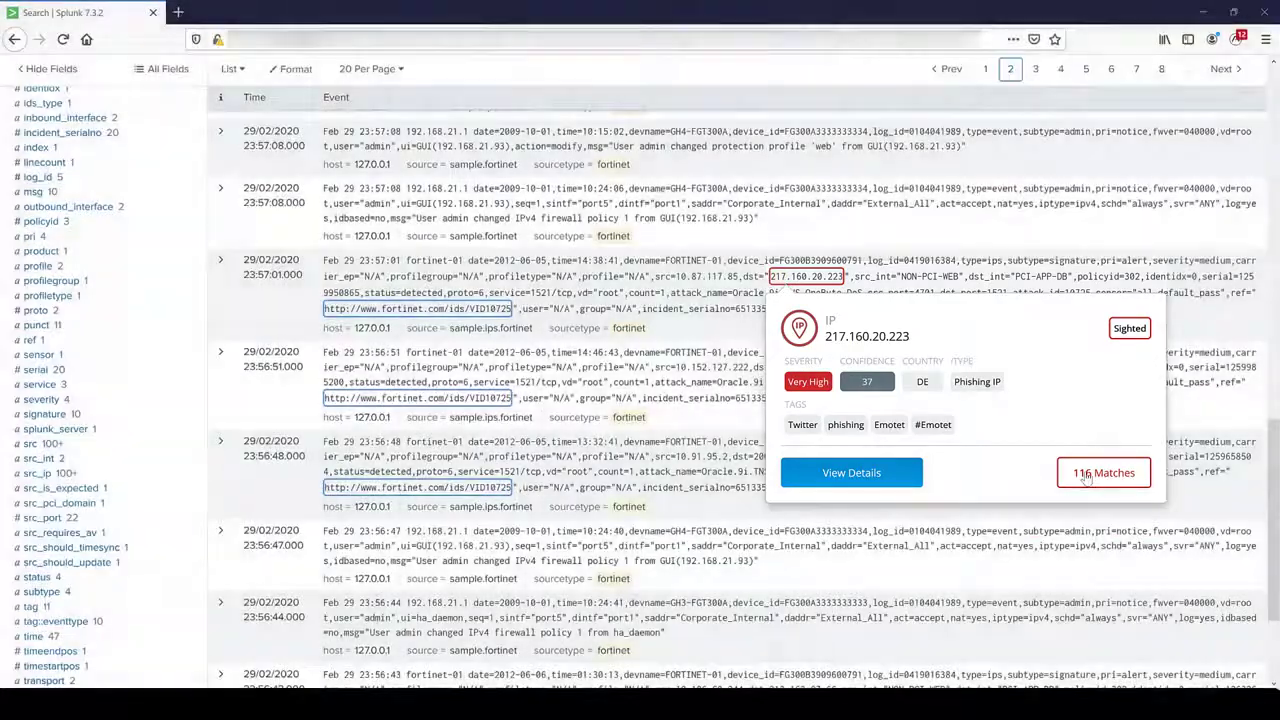
Step: Open the 116 matches for 217.160.20.223 as an Anomali Enterprise retrospective search
{"action": "left_click", "coordinate": [1087, 474]}
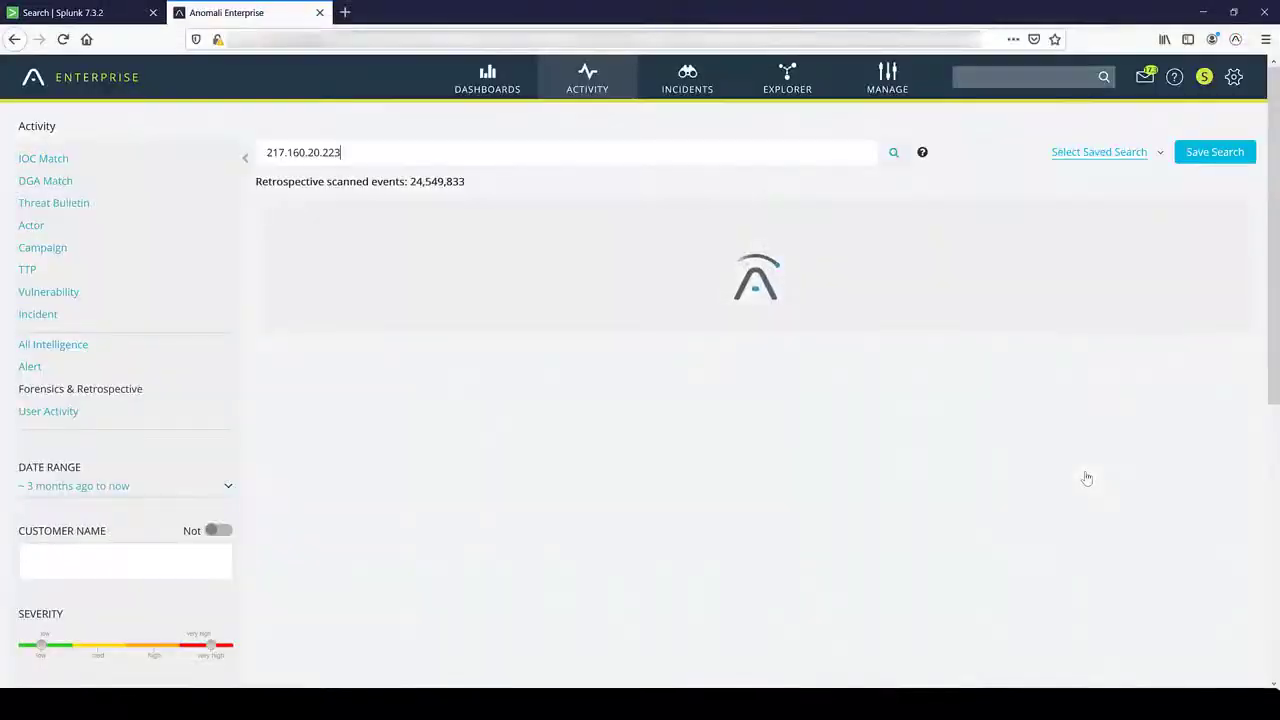